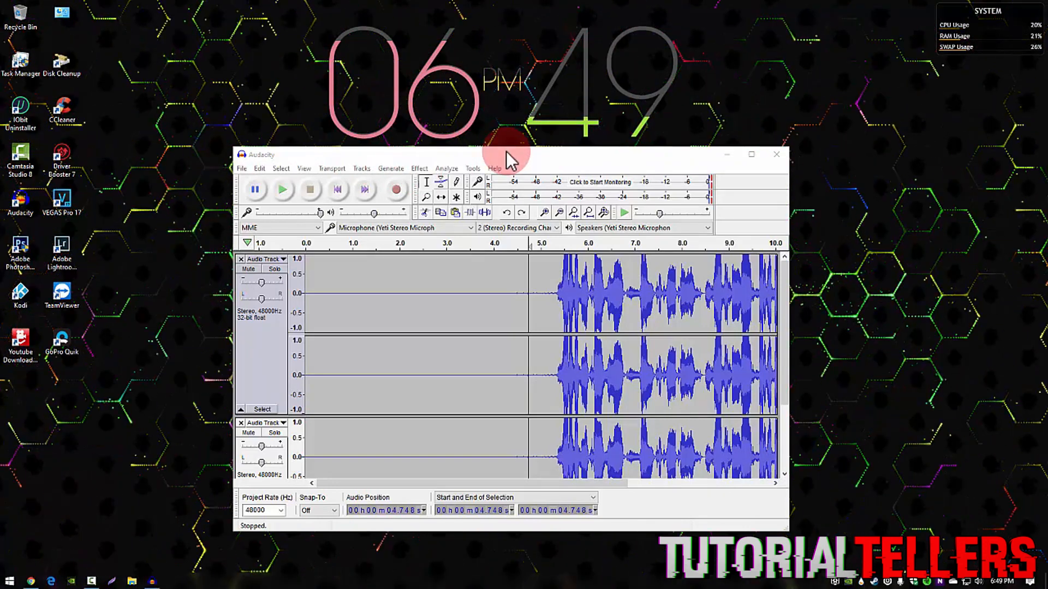
left_click(419, 168)
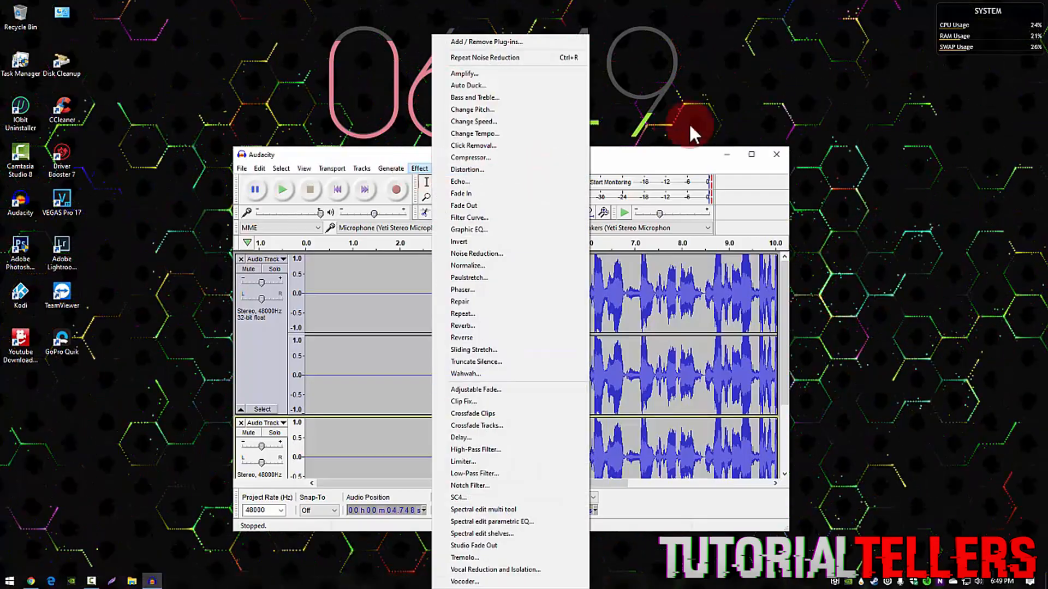
left_click(701, 118)
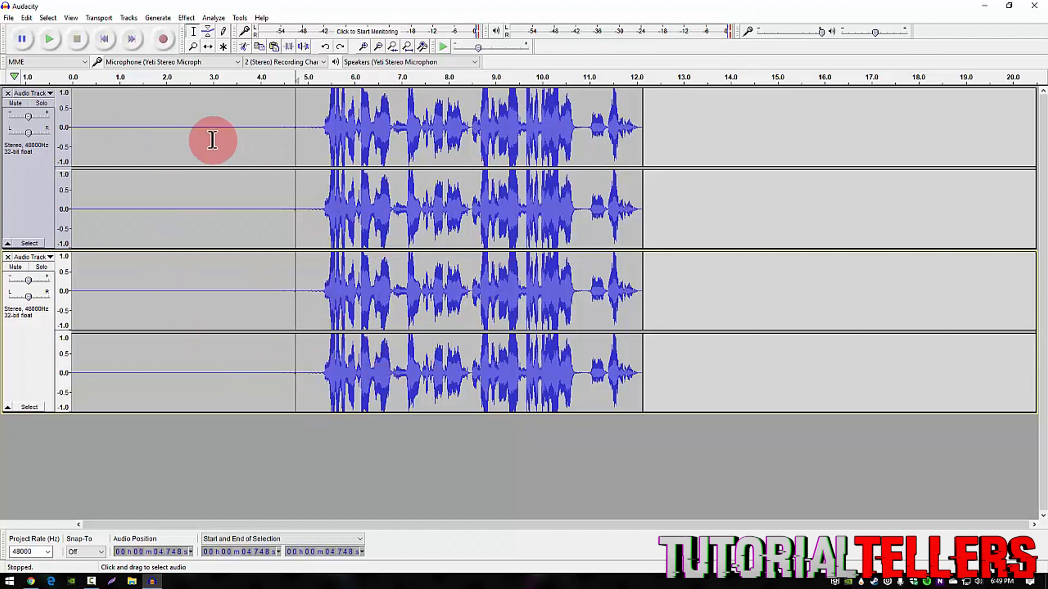
Step: Mute the second track, solo the first, and play it from the start of the timeline
left_click(15, 266)
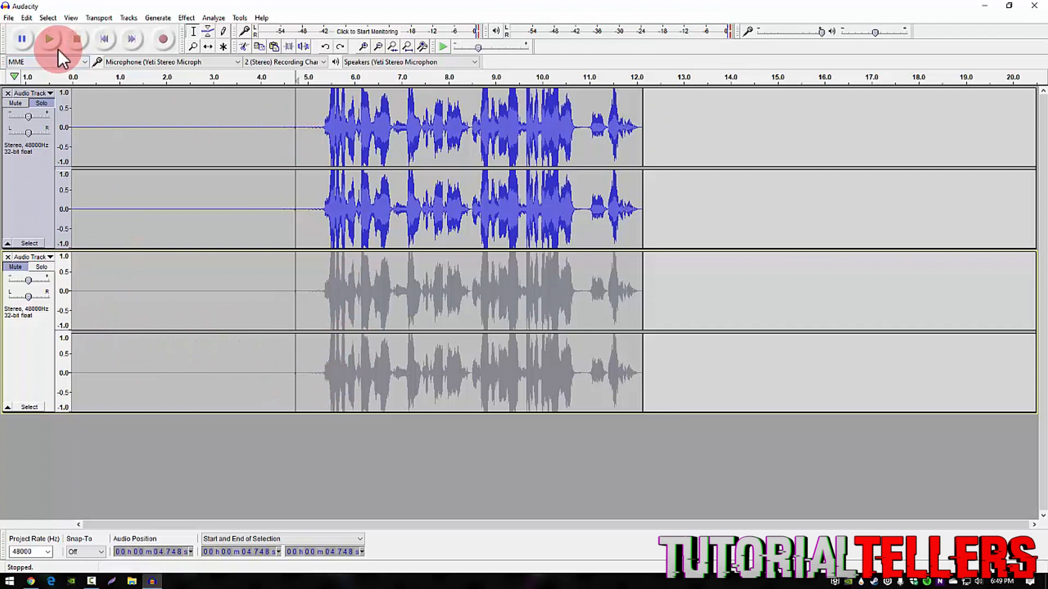
left_click(75, 104)
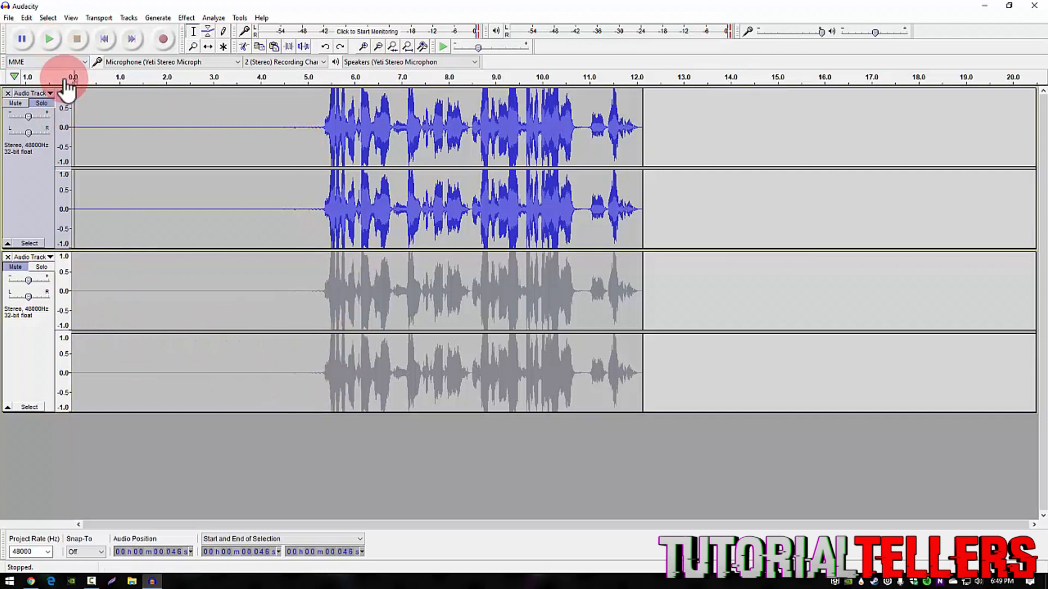
left_click(49, 38)
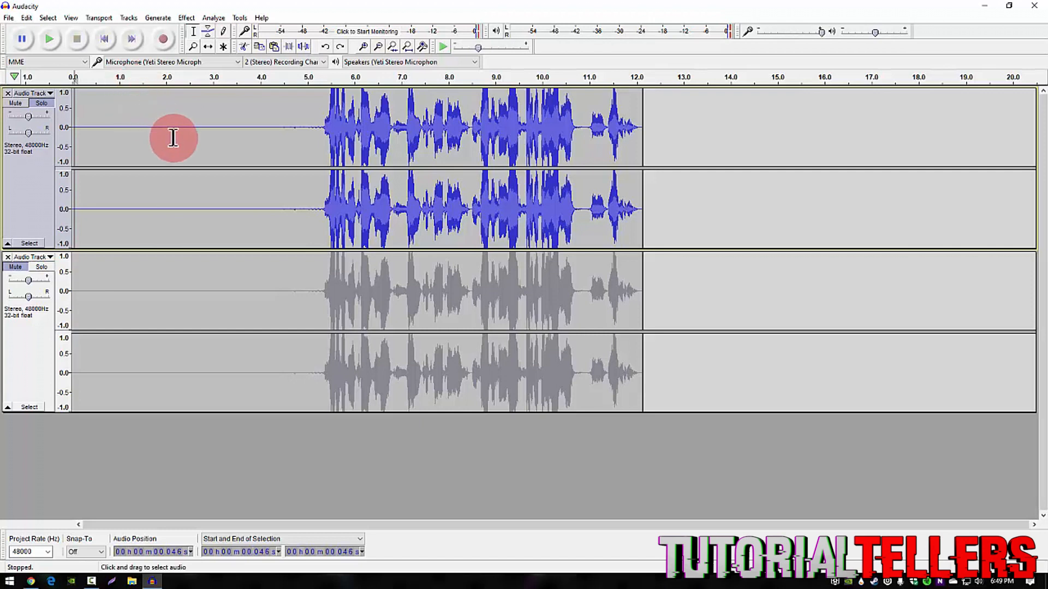
Step: Mute the first track and solo the second
left_click(11, 103)
left_click(42, 267)
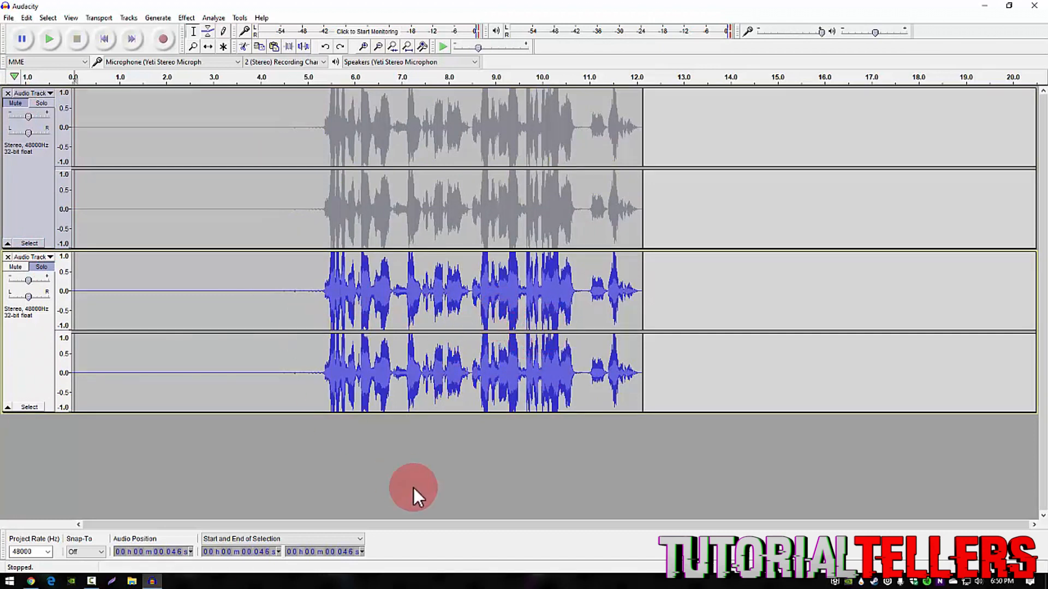
left_click(30, 552)
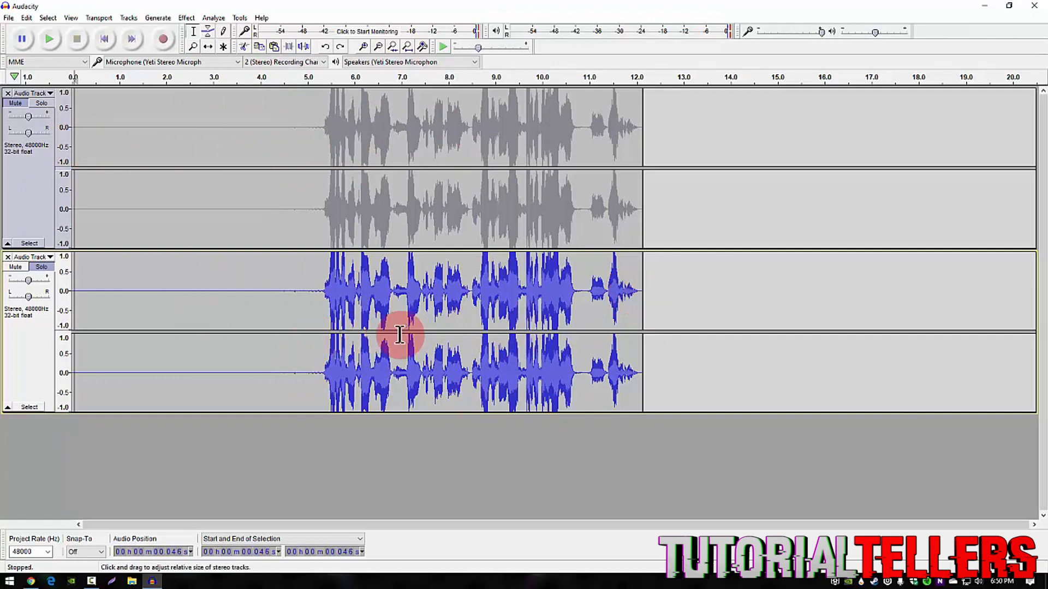
Step: Capture a noise profile from the second track's quiet lead-in, covering about the first 5.3 seconds
left_click(319, 297)
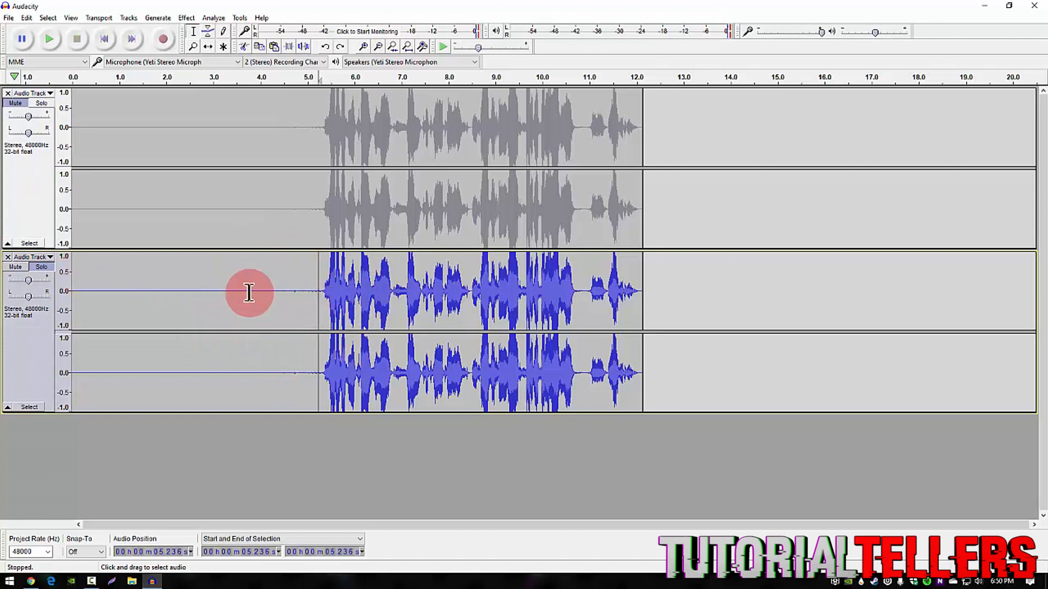
left_click_drag(321, 291, 49, 306)
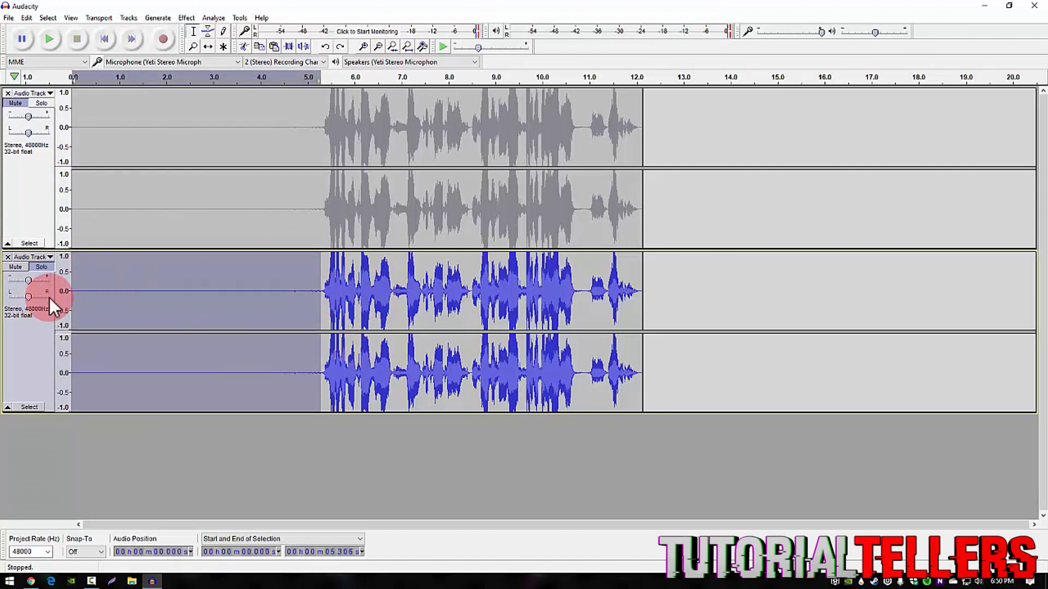
left_click(188, 15)
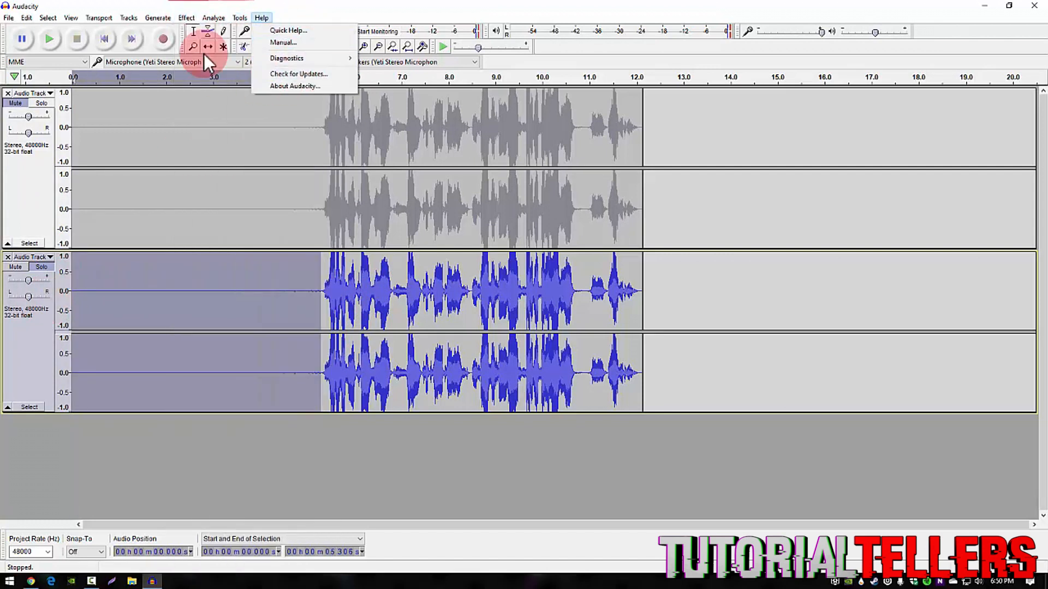
left_click(228, 240)
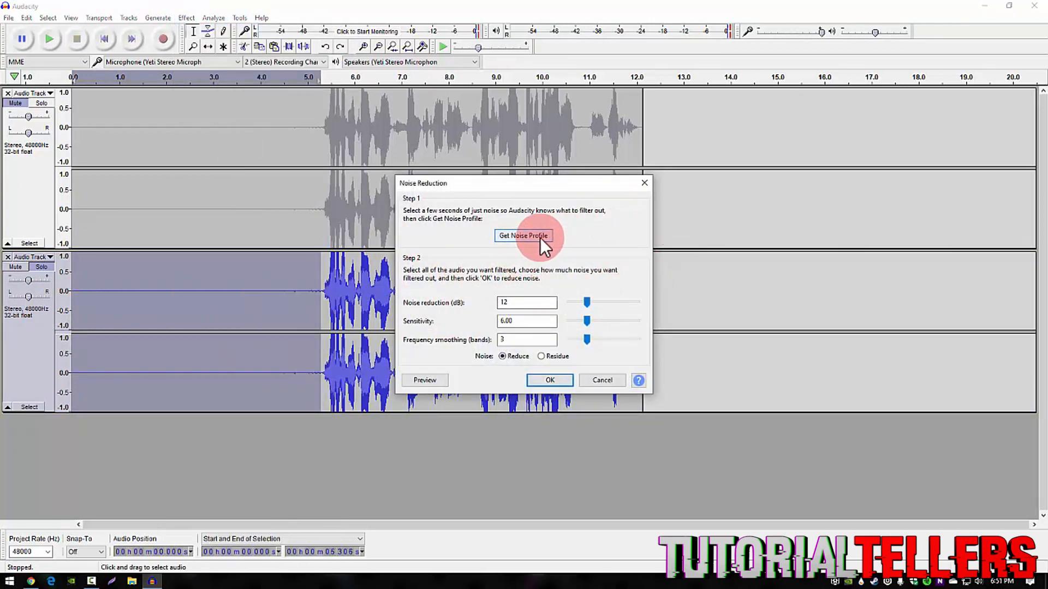
left_click(540, 238)
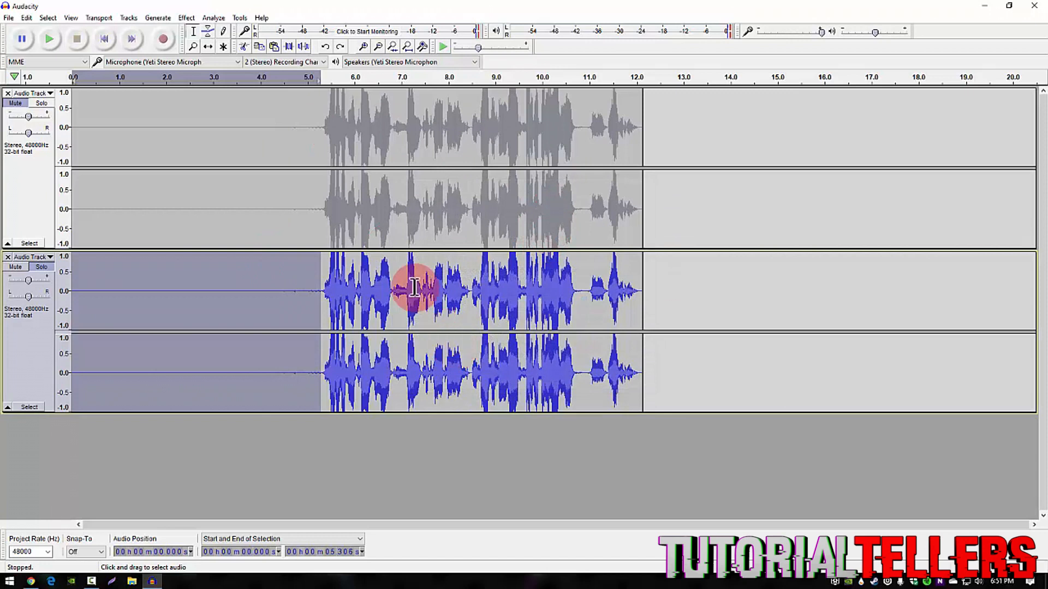
Step: Apply Noise Reduction to the whole second track with 12 dB reduction, sensitivity 6.00 and 3 frequency smoothing bands
double_click(415, 288)
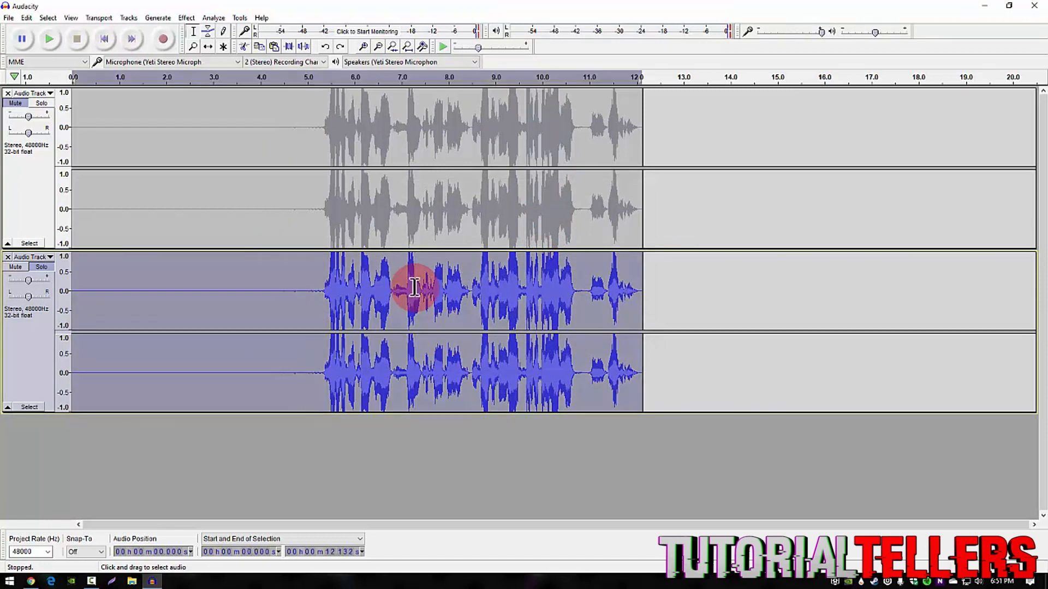
left_click(191, 18)
mouse_move(212, 18)
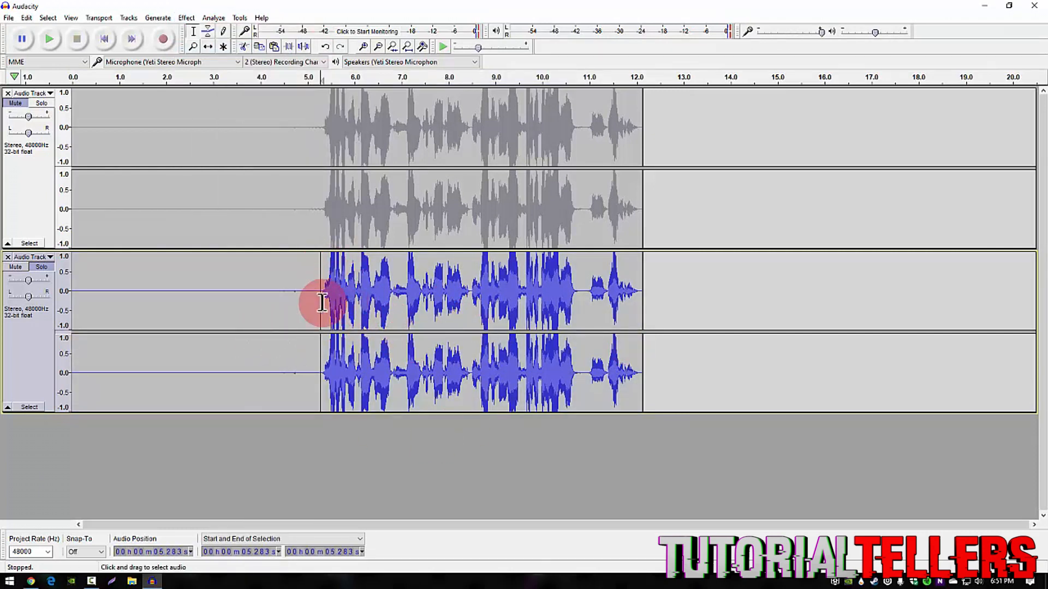
Step: Lower the pitch of the whole second track with Change Pitch at a -5.000 percent change
double_click(398, 293)
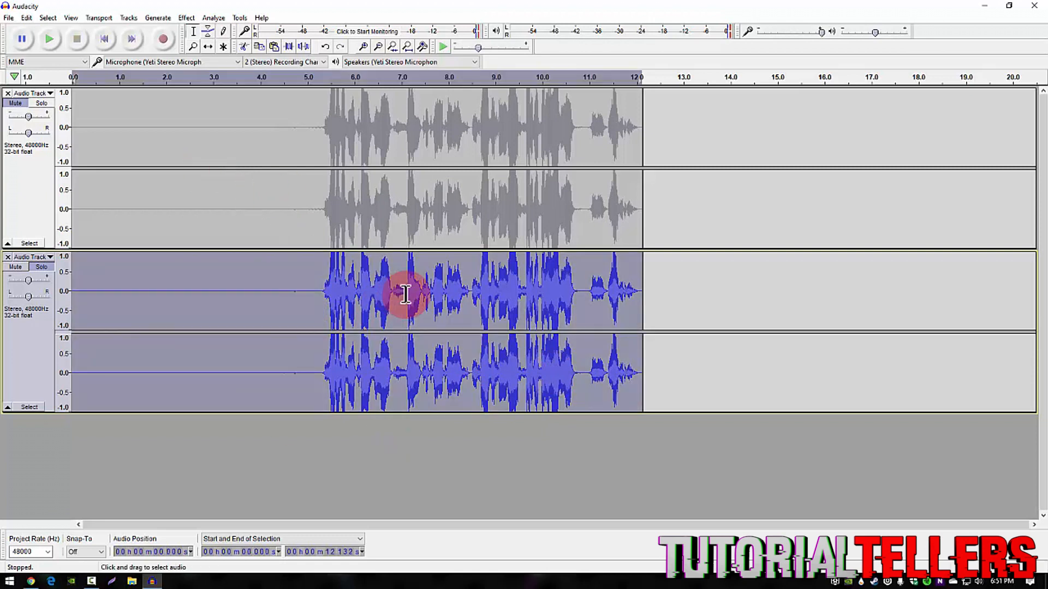
left_click(189, 17)
left_click(214, 97)
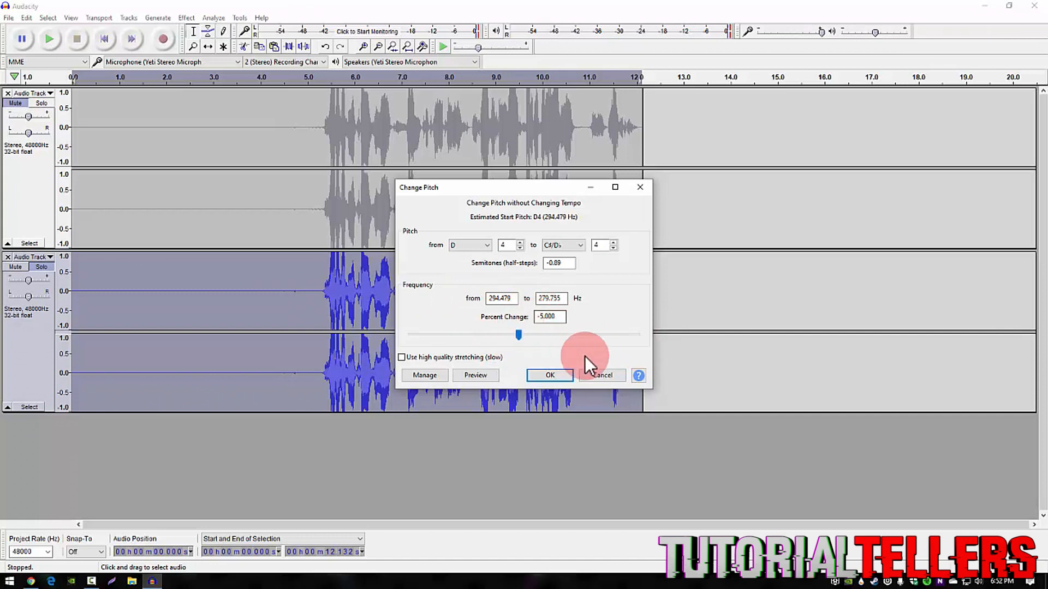
left_click(557, 376)
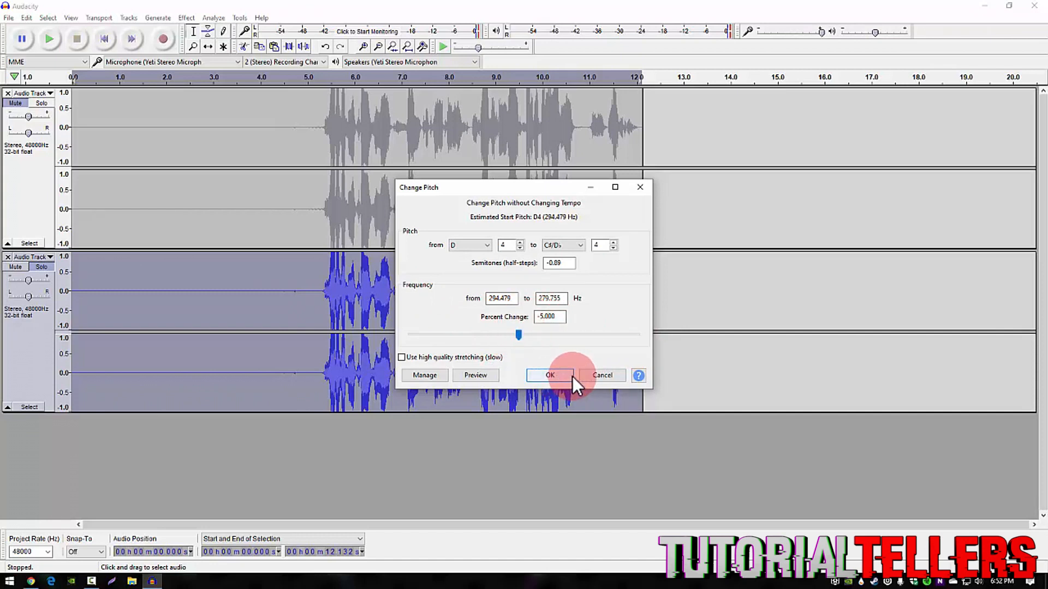
Step: Apply a Filter Curve to the second track, boosting about 7.5 dB below 100 Hz and above 5000 Hz, with 0 dB from about 900 to 4000 Hz
left_click(184, 18)
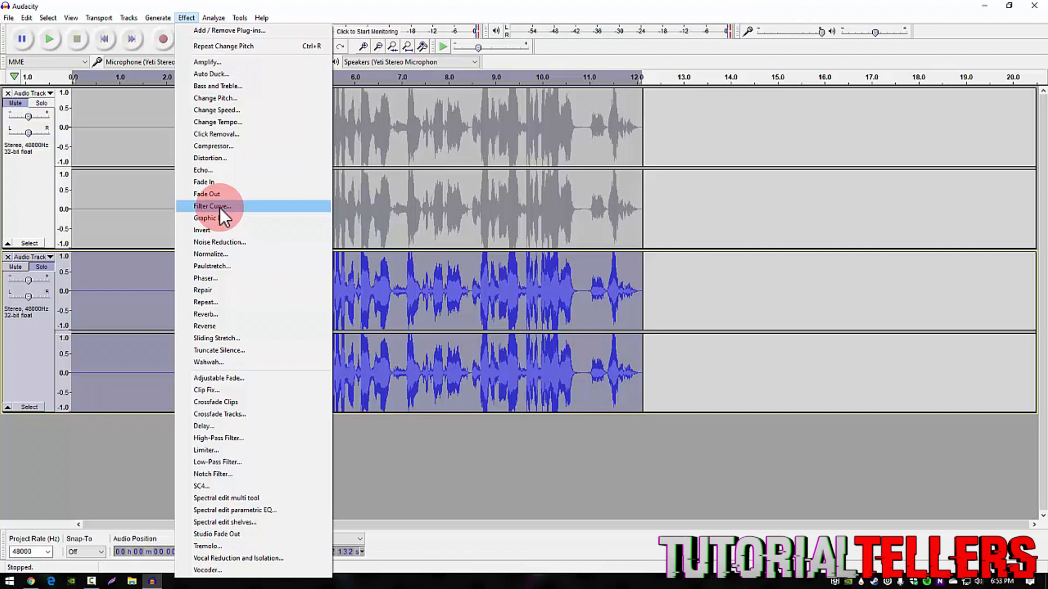
left_click(203, 205)
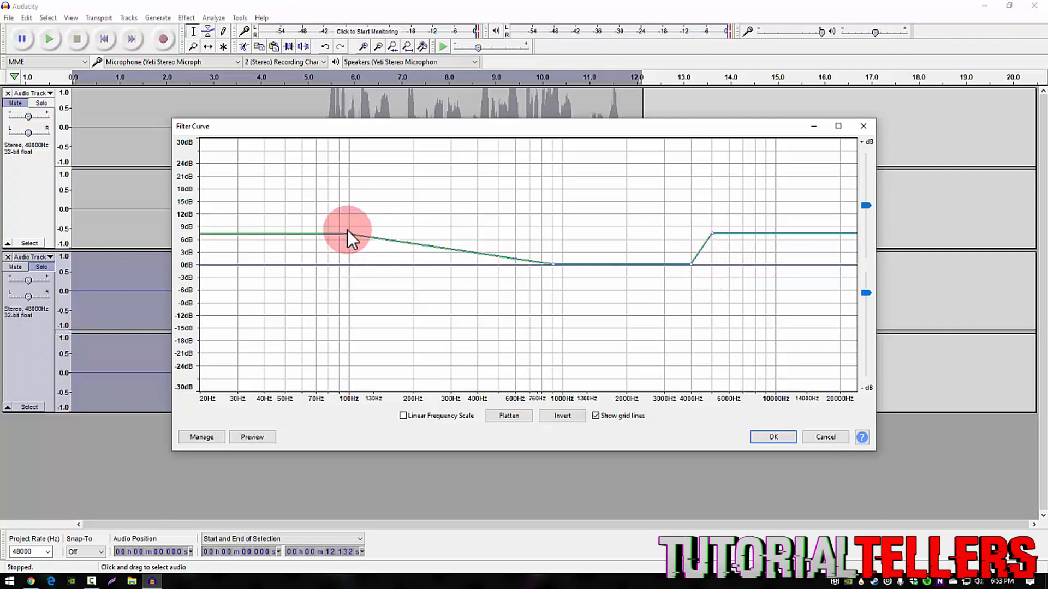
left_click(771, 437)
Step: Compress the second track with threshold -18 dB, noise floor -40 dB, ratio 2:1, attack 0.20 s, release 1.0 s and make-up gain on
left_click(187, 18)
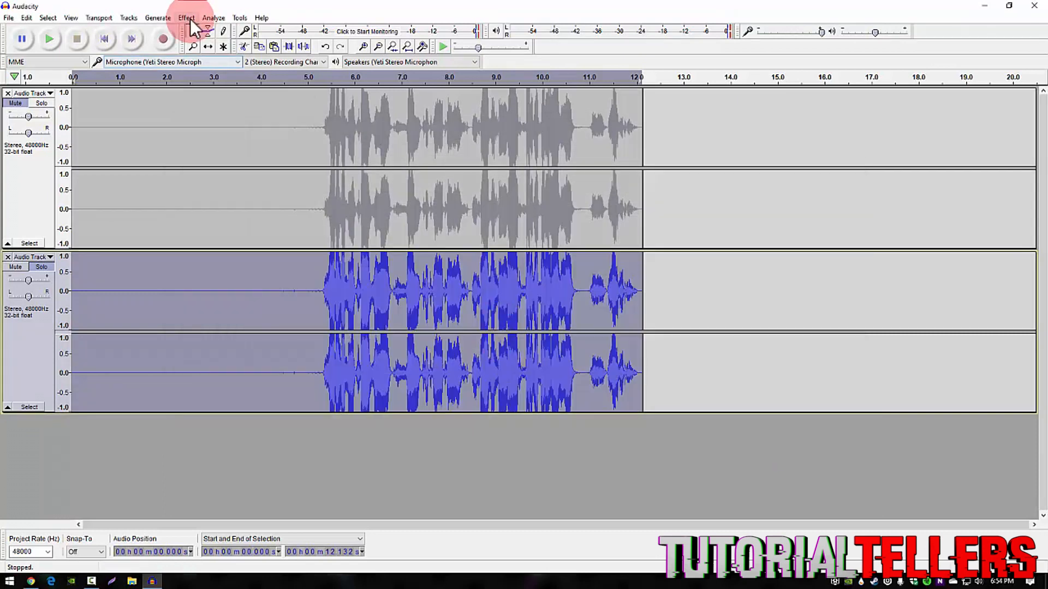
left_click(188, 17)
left_click(191, 17)
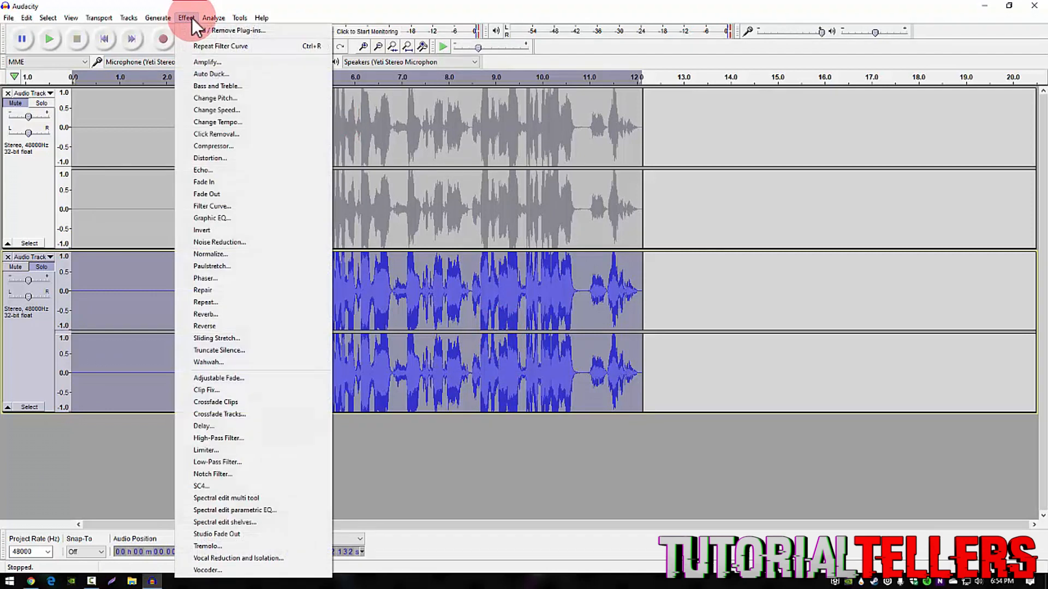
left_click(226, 146)
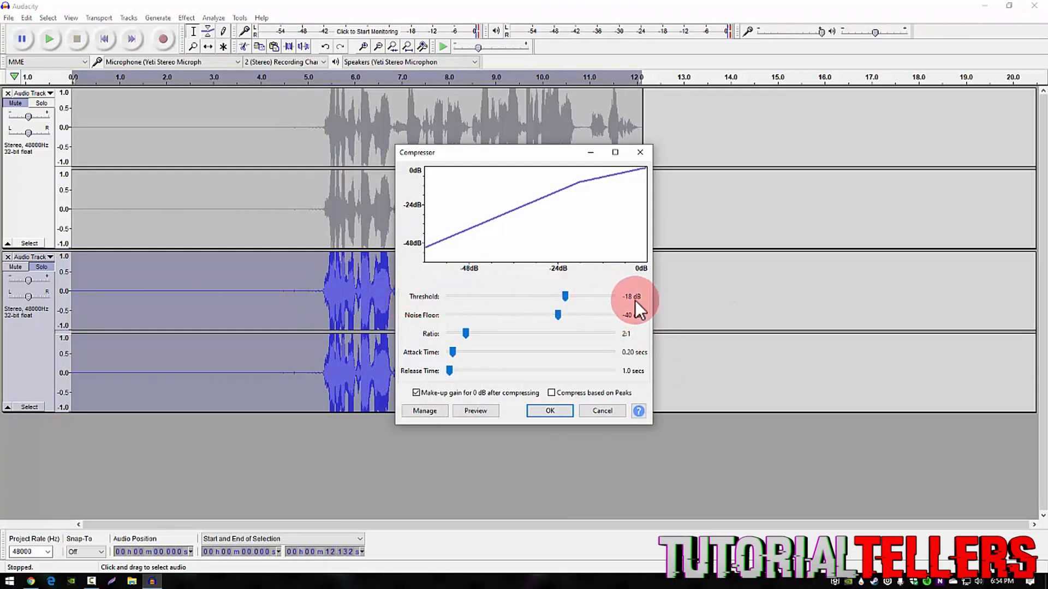
left_click(546, 410)
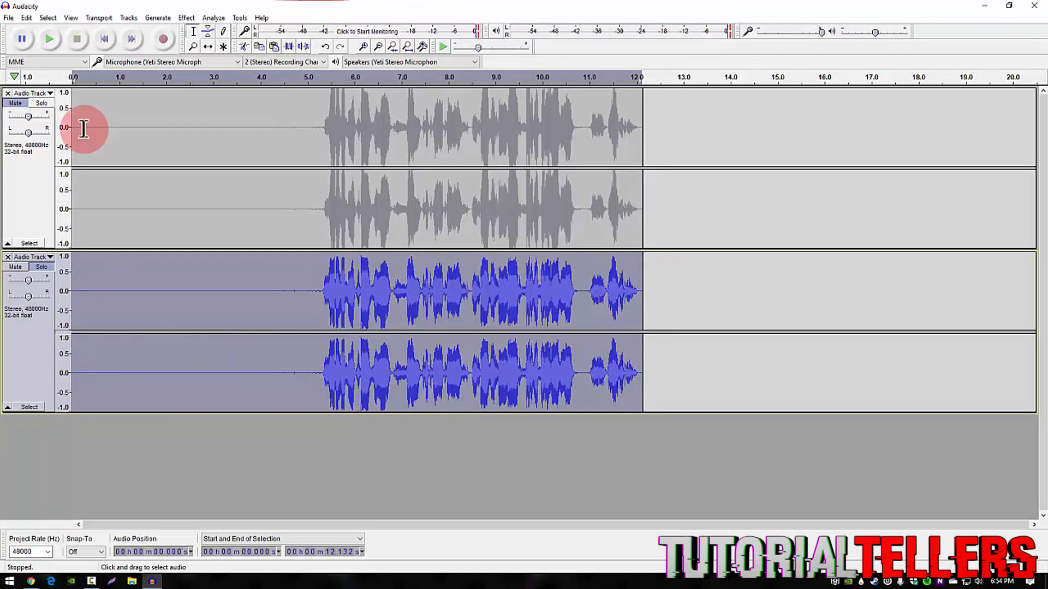
Step: Apply a Hard Limit limiter to the second track at -4.00 dB with 0.00 input gain, 10.00 ms hold and no make-up gain
left_click(186, 18)
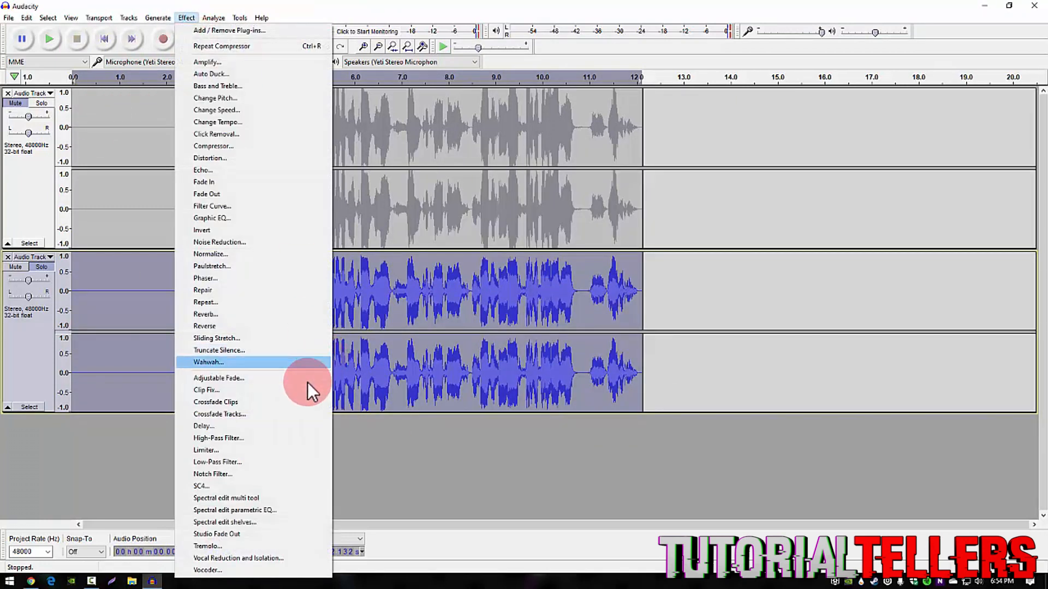
left_click(242, 453)
left_click(537, 232)
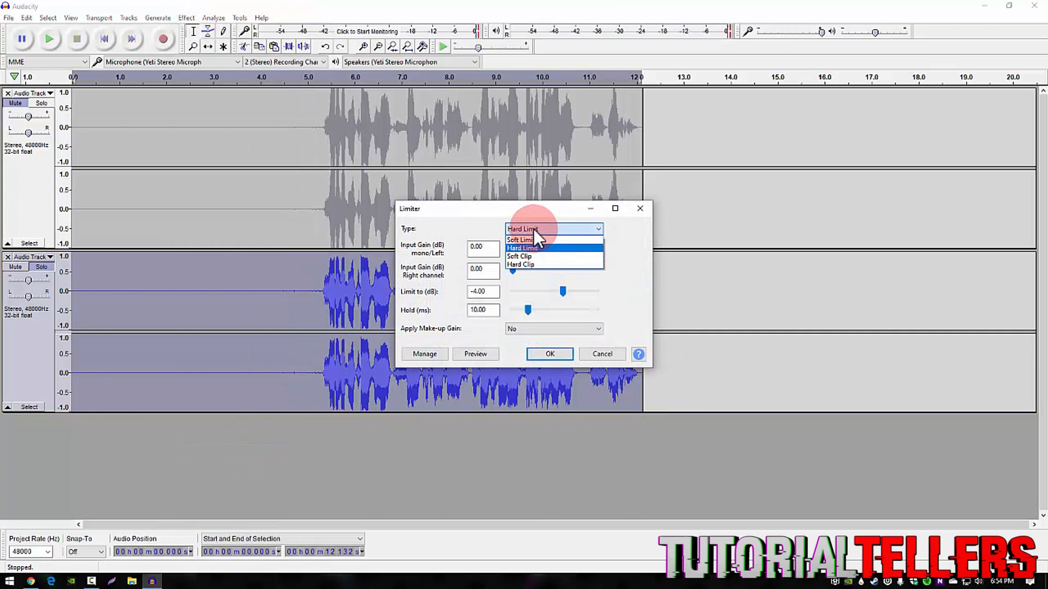
left_click(526, 249)
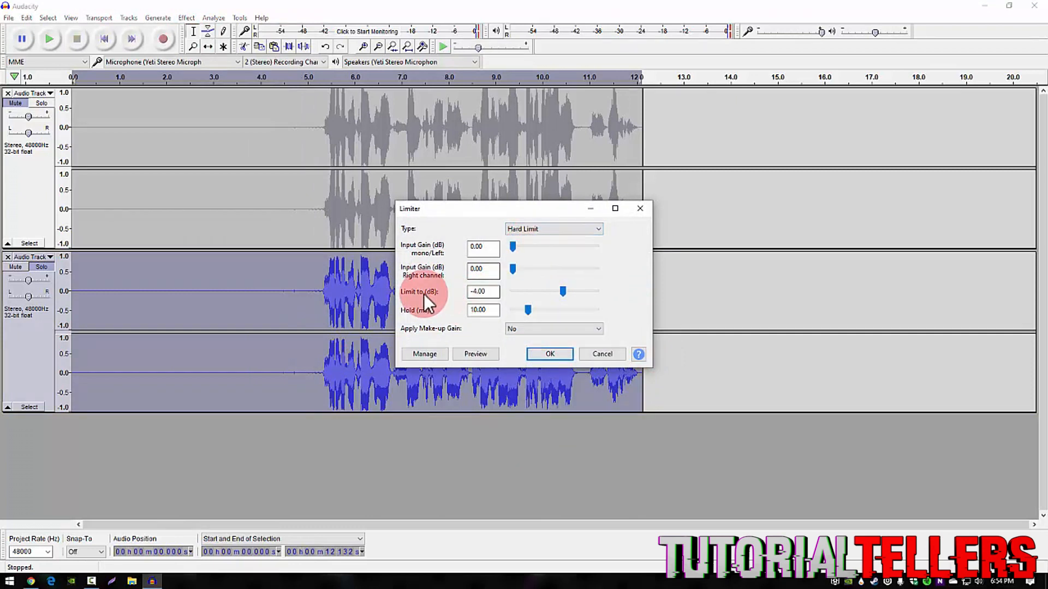
left_click(547, 354)
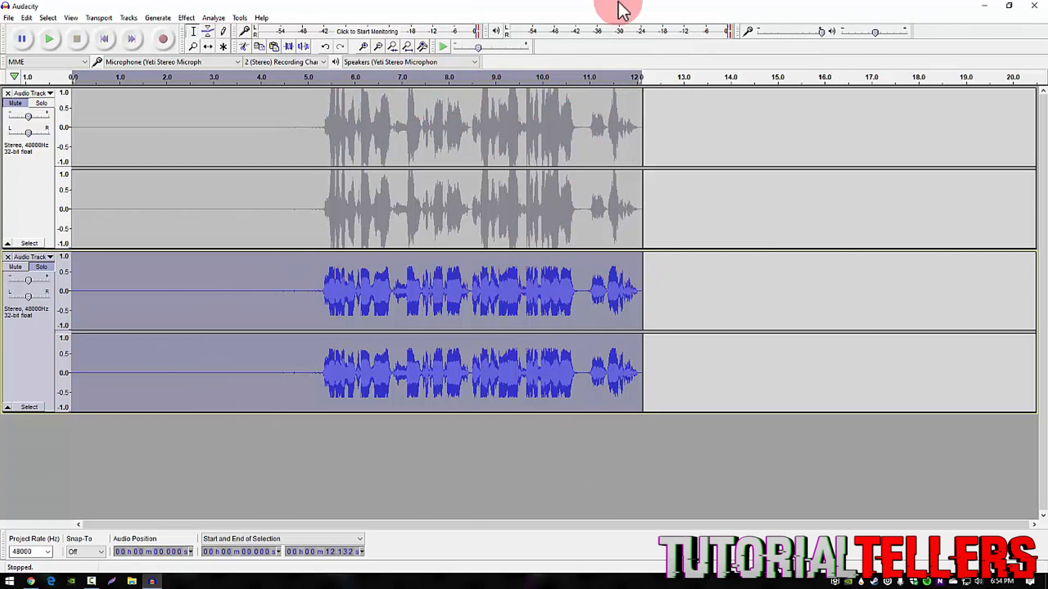
Step: Normalize the second track's peak amplitude to -1.0 dB with DC offset removal on, keeping the stereo channels linked
left_click(185, 17)
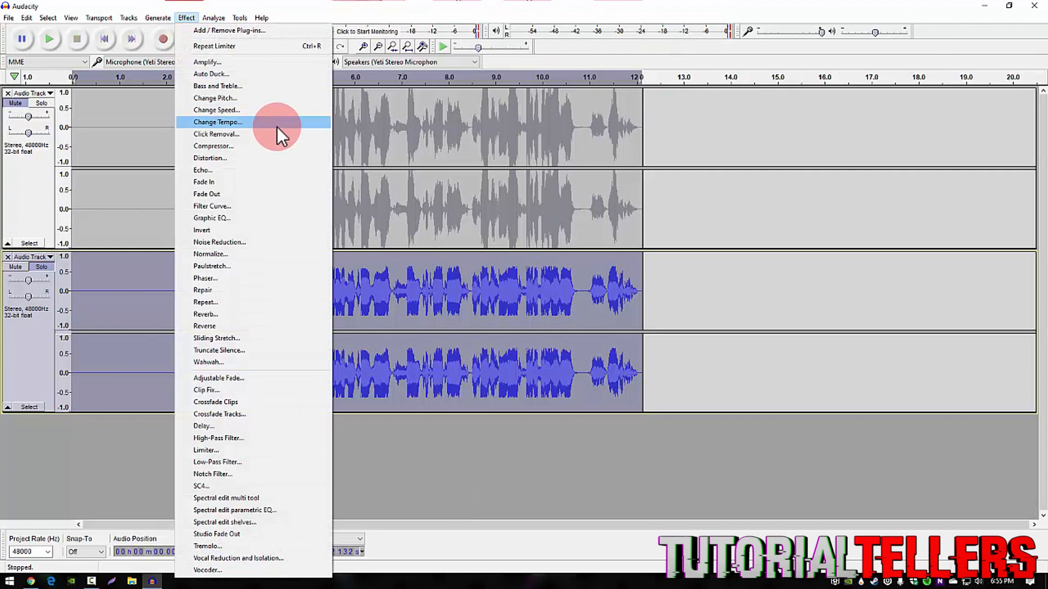
left_click(241, 256)
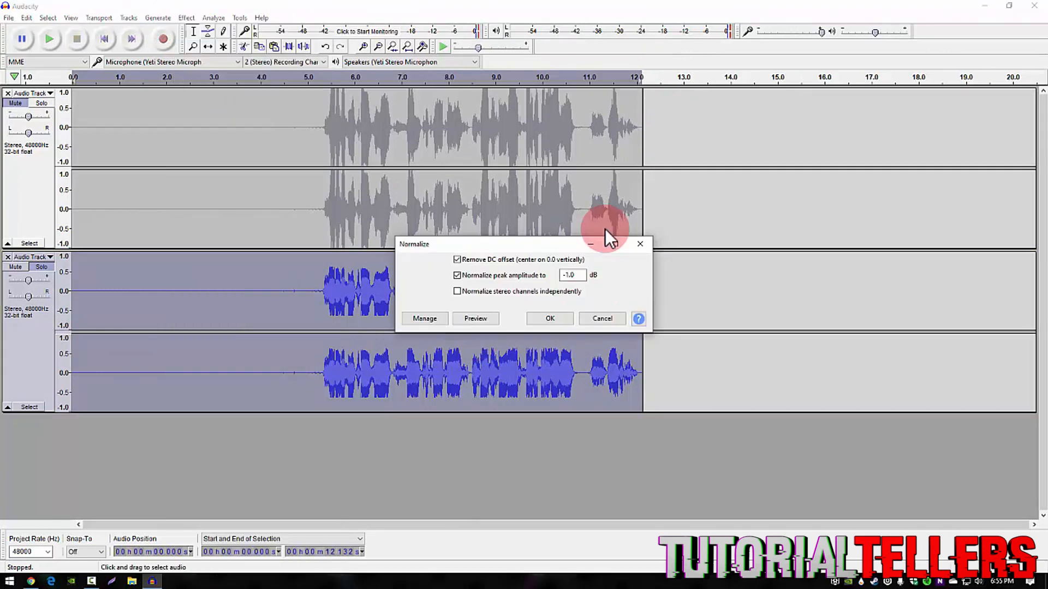
left_click(540, 323)
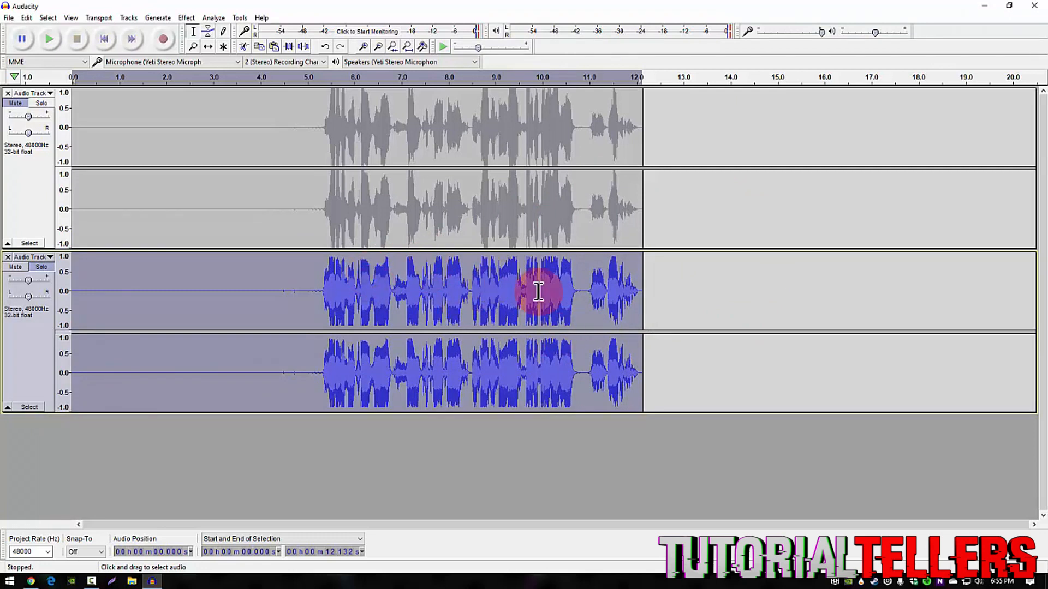
left_click(79, 40)
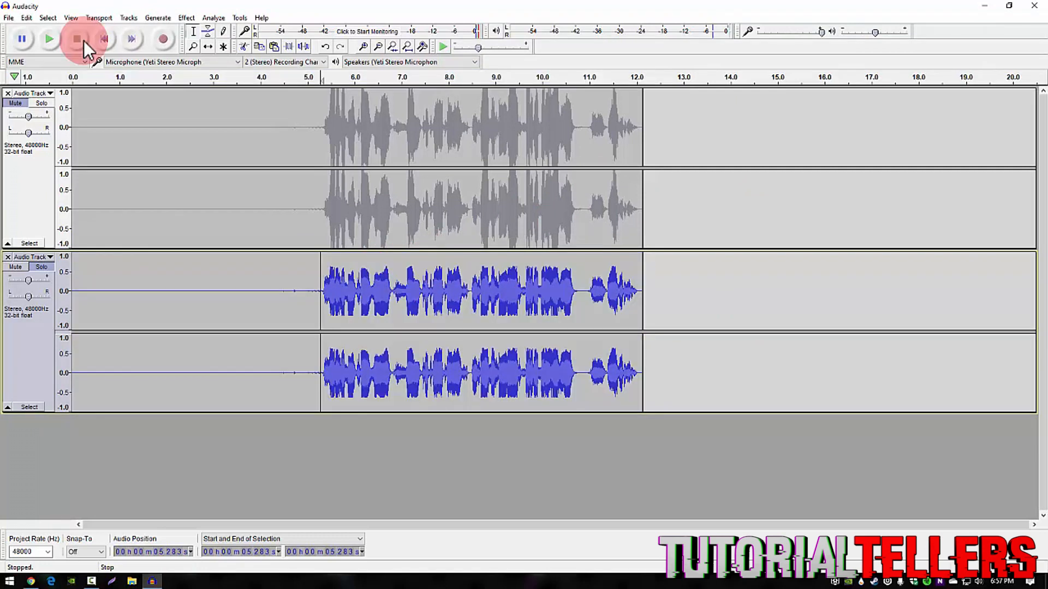